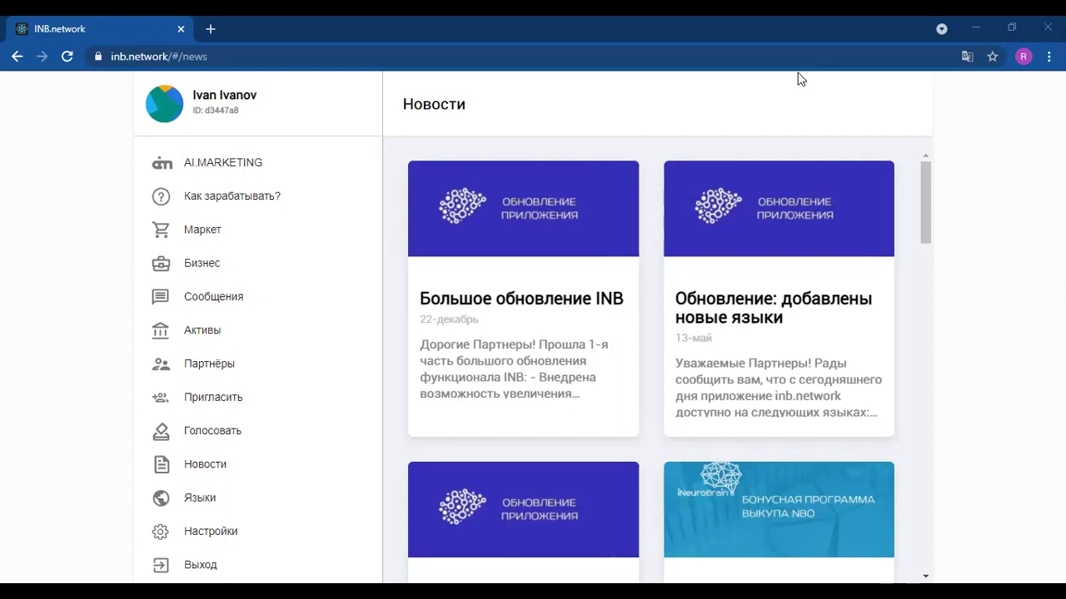
- In Настройки, switch on the Двухфакторная аутентификация toggle to start the four-step setup wizard
click(196, 536)
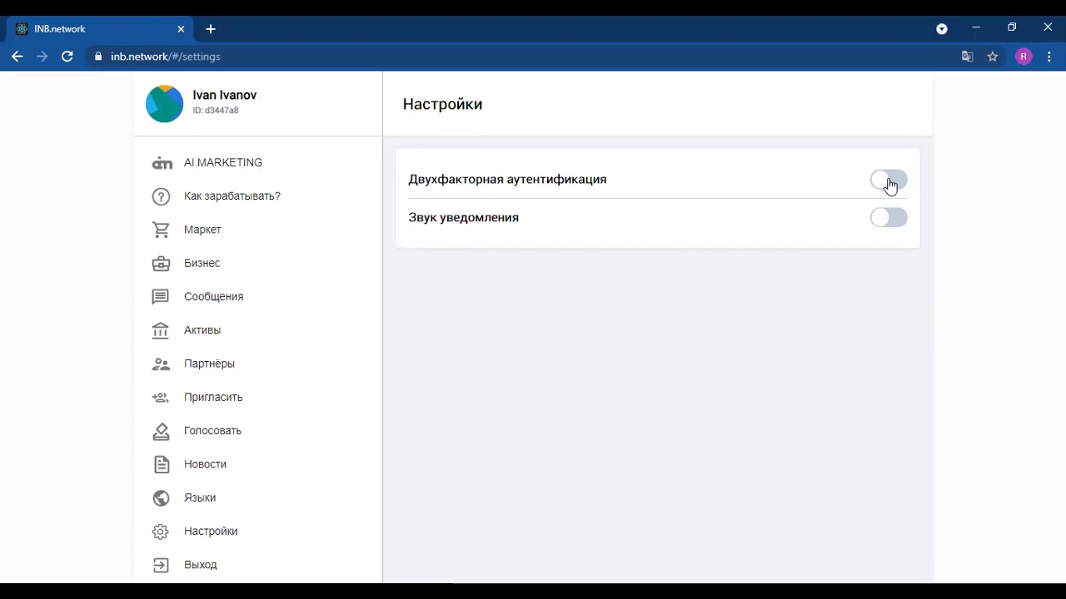
click(889, 182)
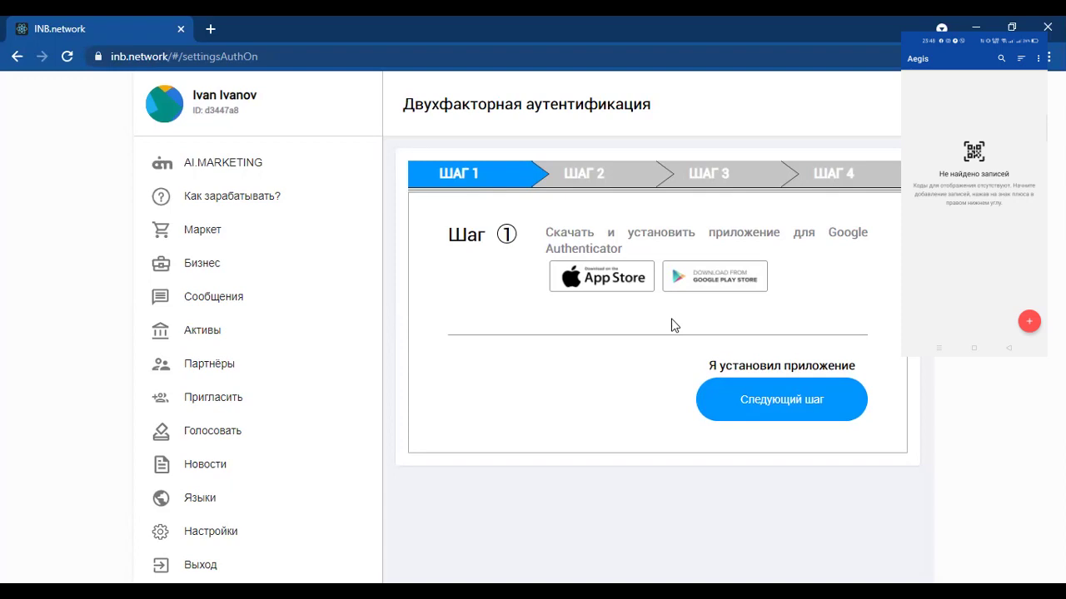
- Reach the QR code step, add the key to Aegis, and continue past it
click(777, 408)
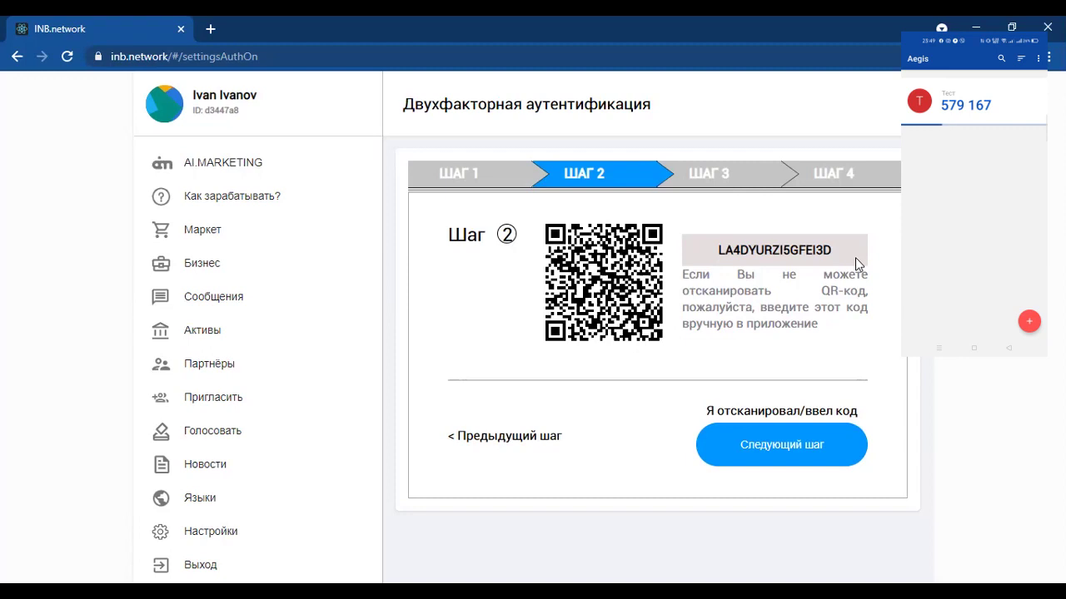
click(774, 452)
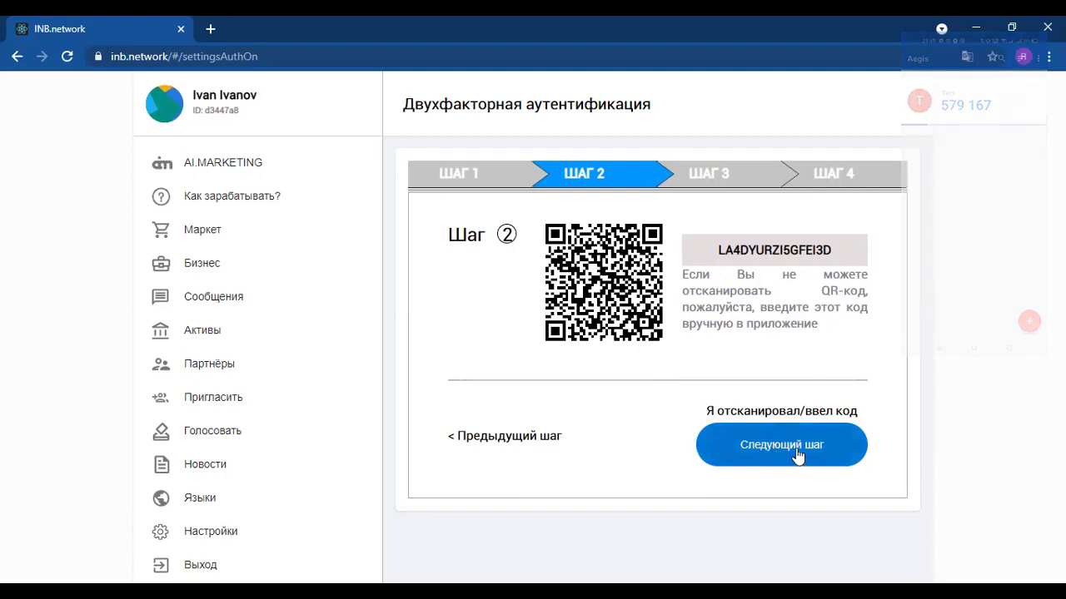
- On the backup-key step, select the backup key to save it, then advance to step 4
click(797, 454)
drag(731, 238, 857, 245)
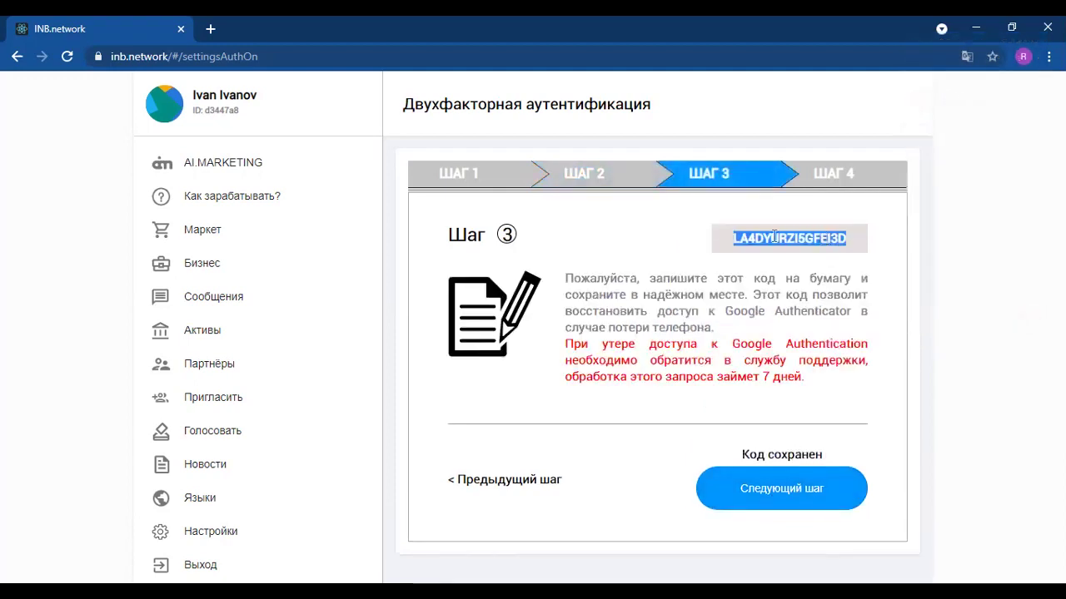
click(789, 277)
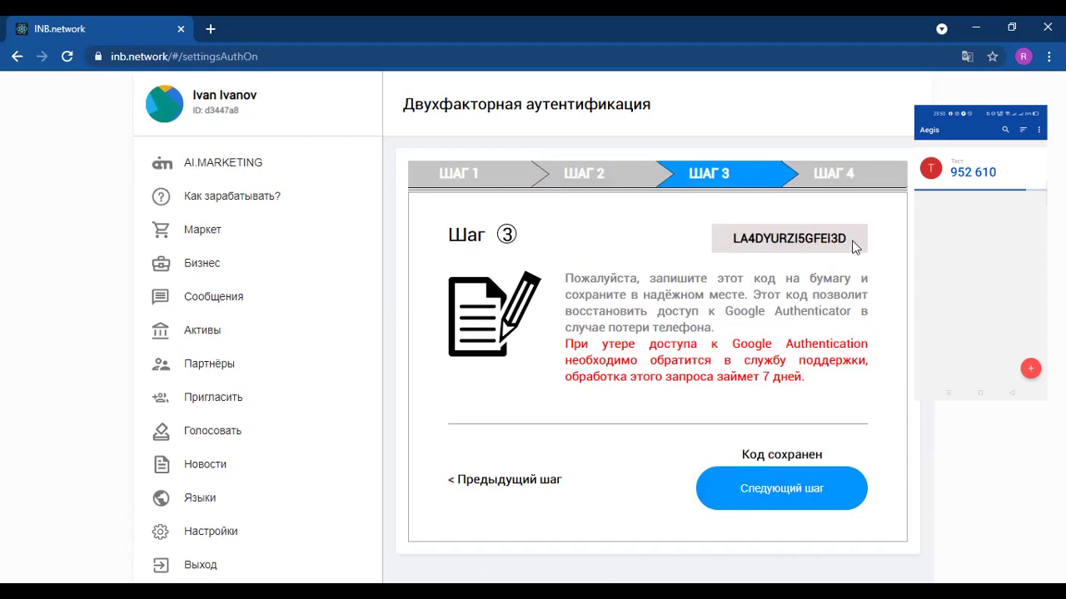
click(783, 491)
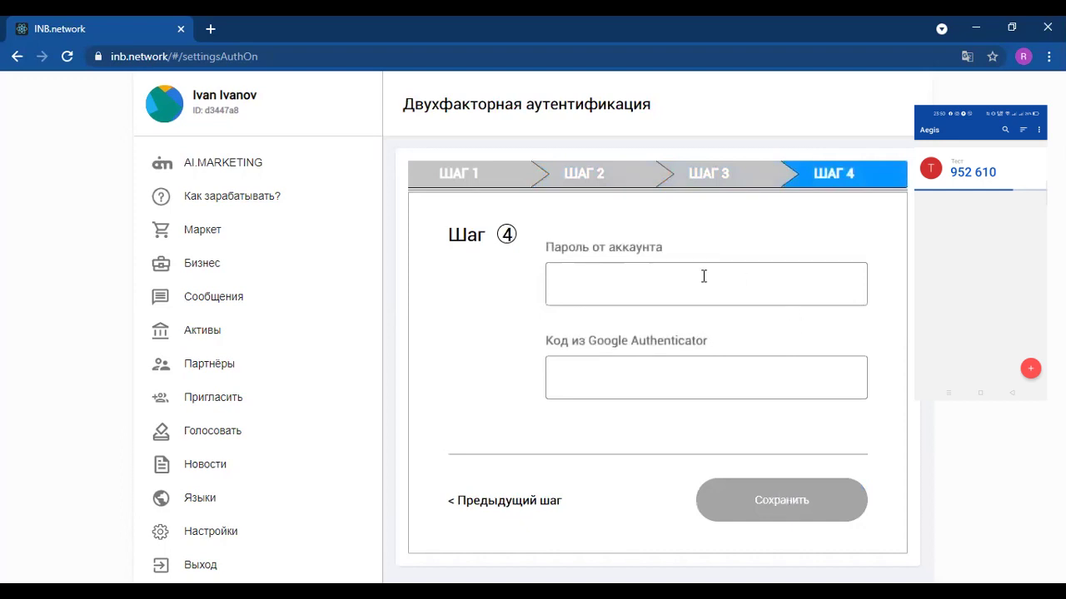
- Enter the account password and the current Aegis code, then save to activate two-factor authentication
click(651, 289)
text(••••••••)
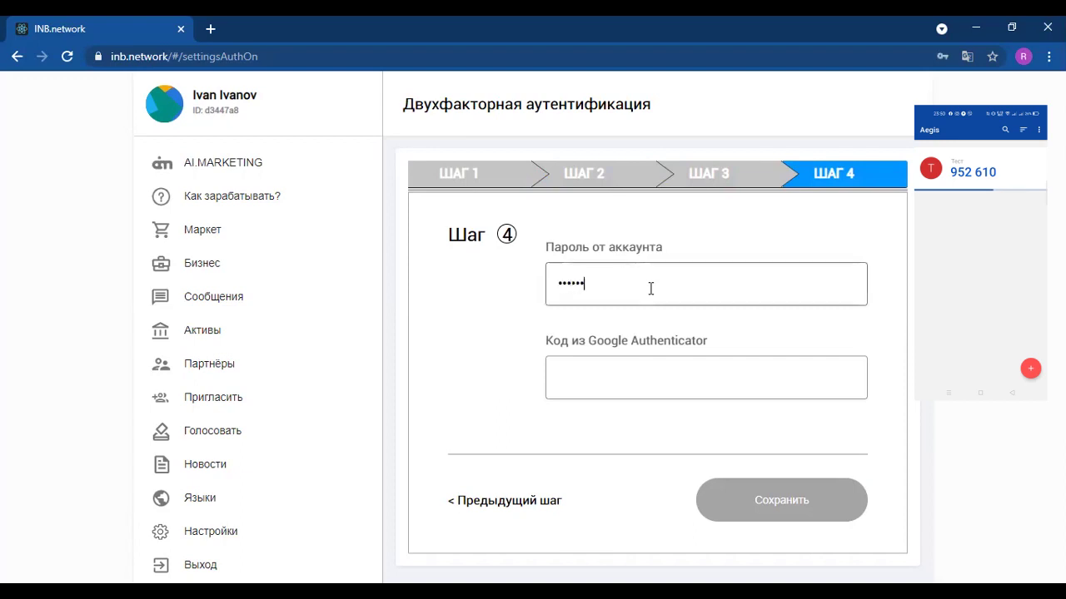
text(••••••)
click(670, 382)
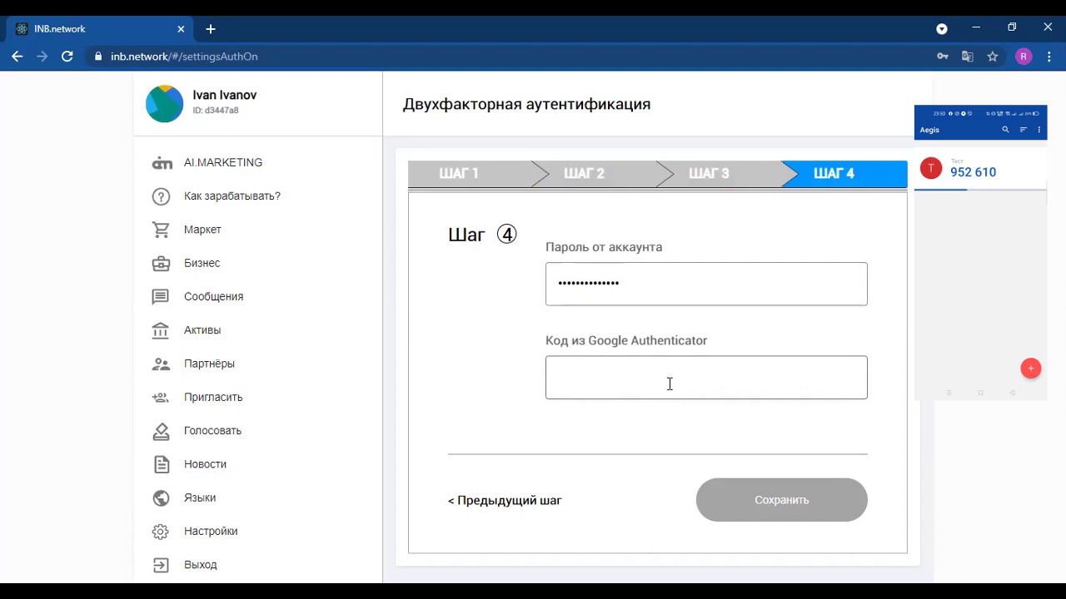
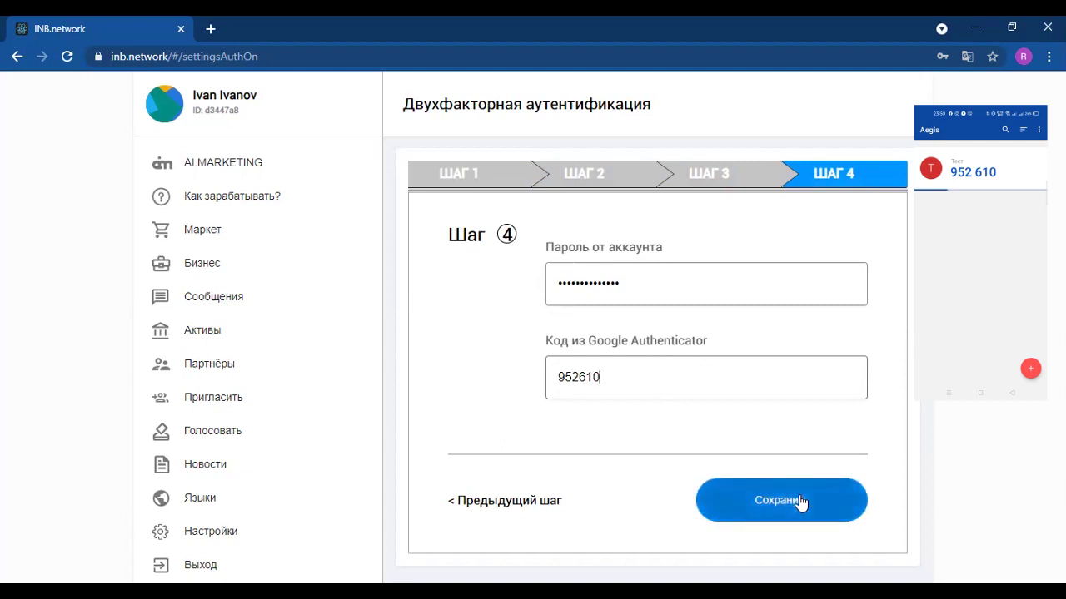
click(799, 503)
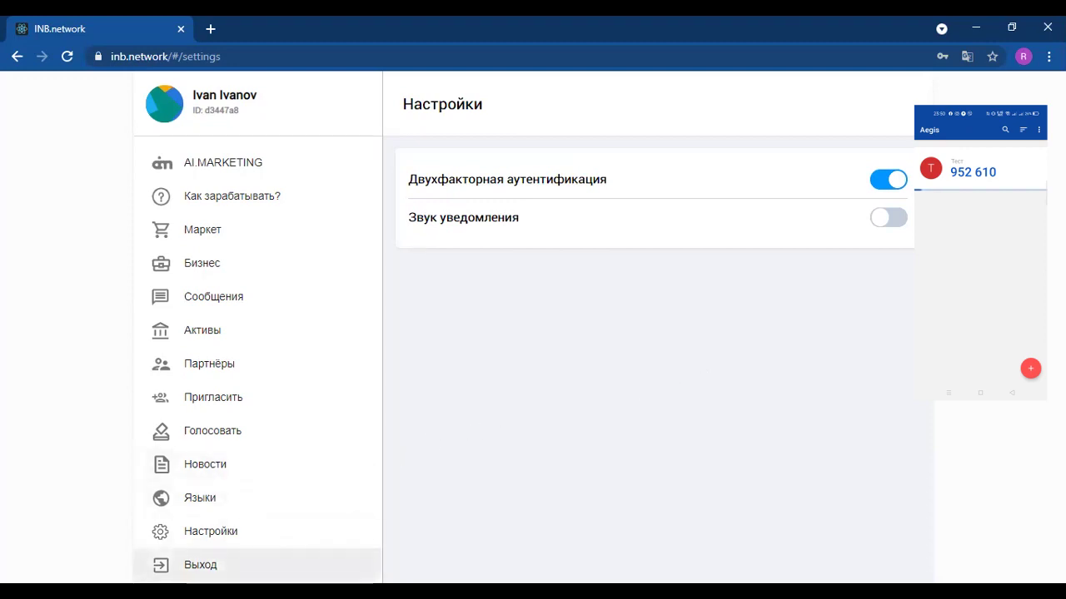
- Log out and sign back in with the password, the reCAPTCHA check and the Aegis one-time code
click(200, 565)
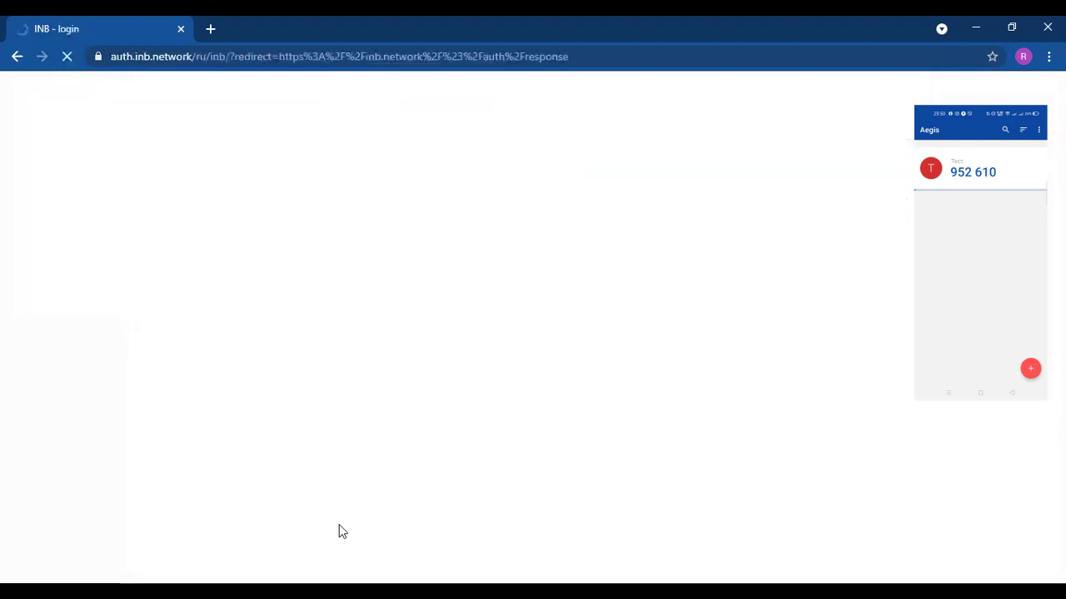
click(532, 306)
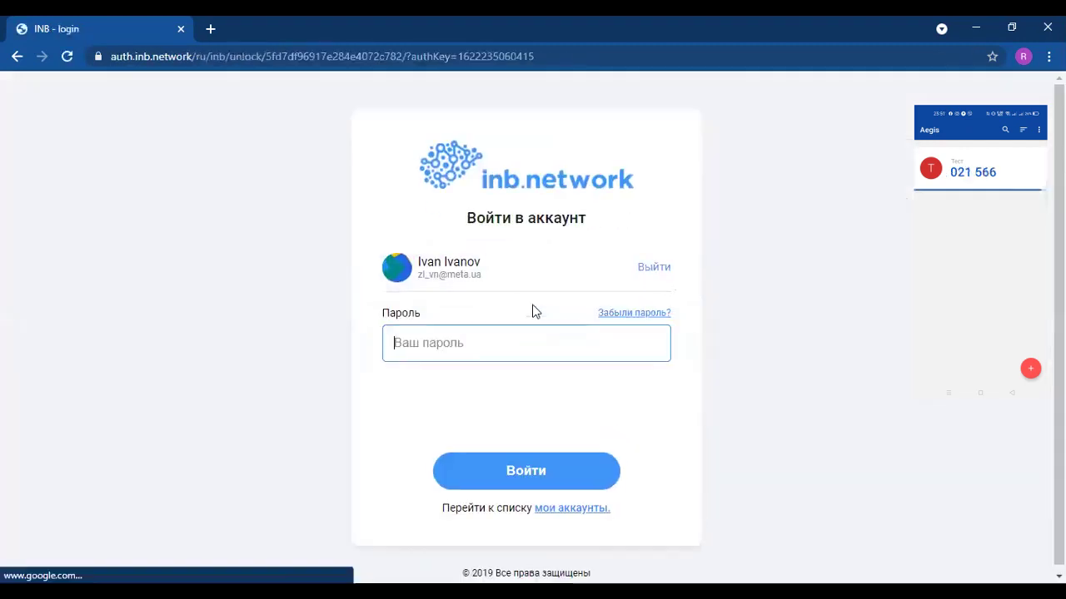
text(•••••••)
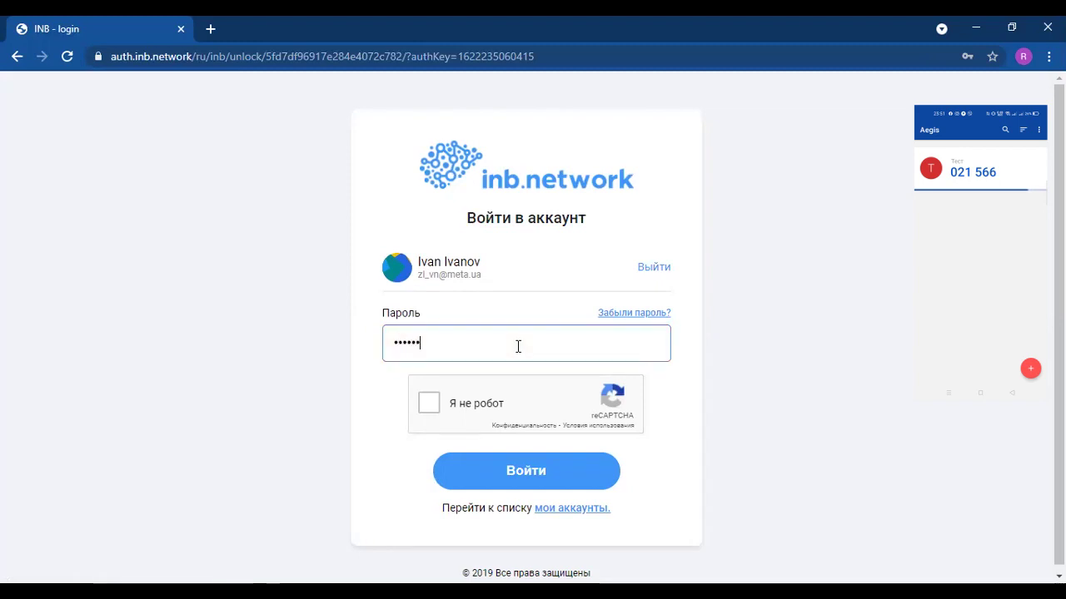
text(•••••••)
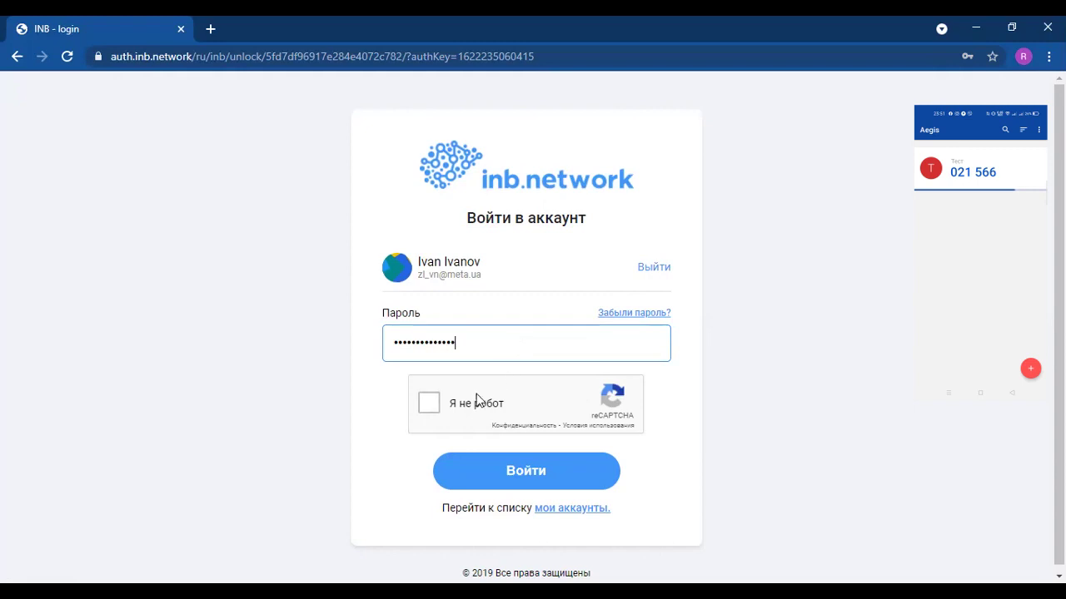
click(429, 403)
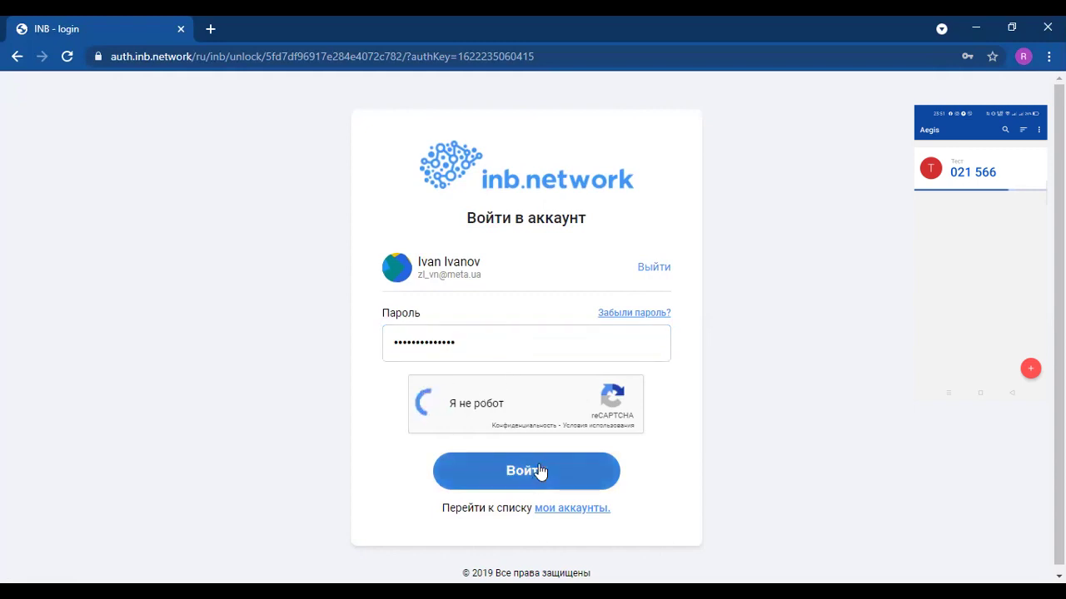
click(601, 473)
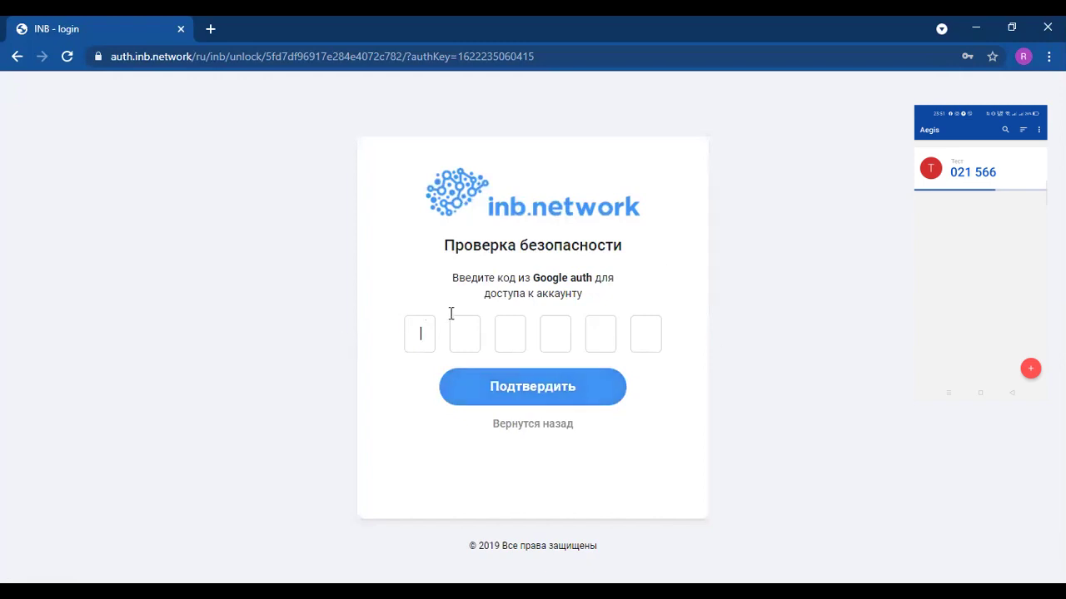
click(559, 386)
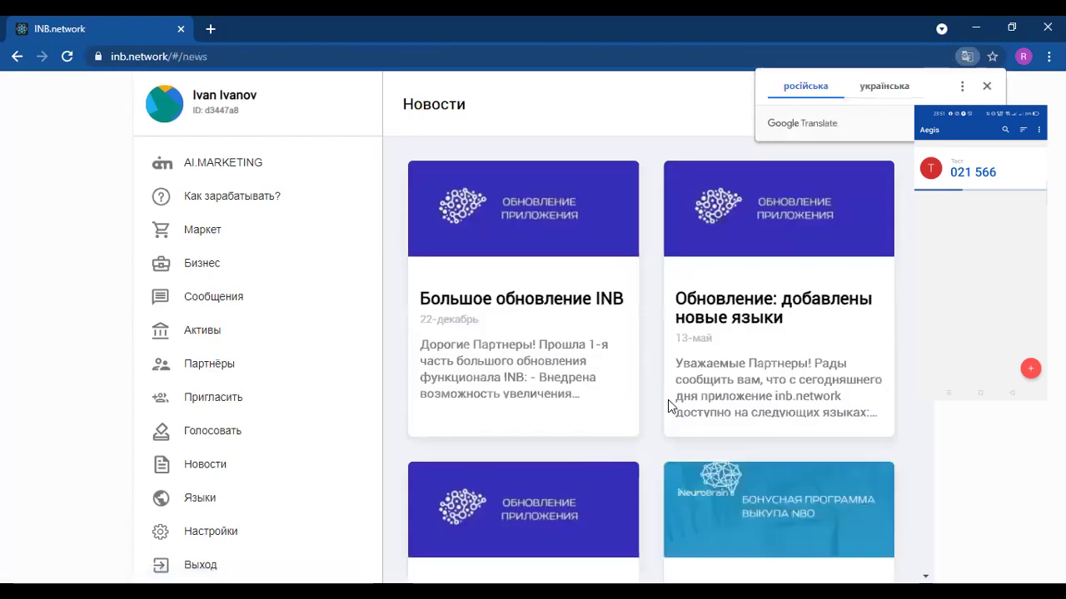
- Close the Google Translate popup over the News feed
click(991, 86)
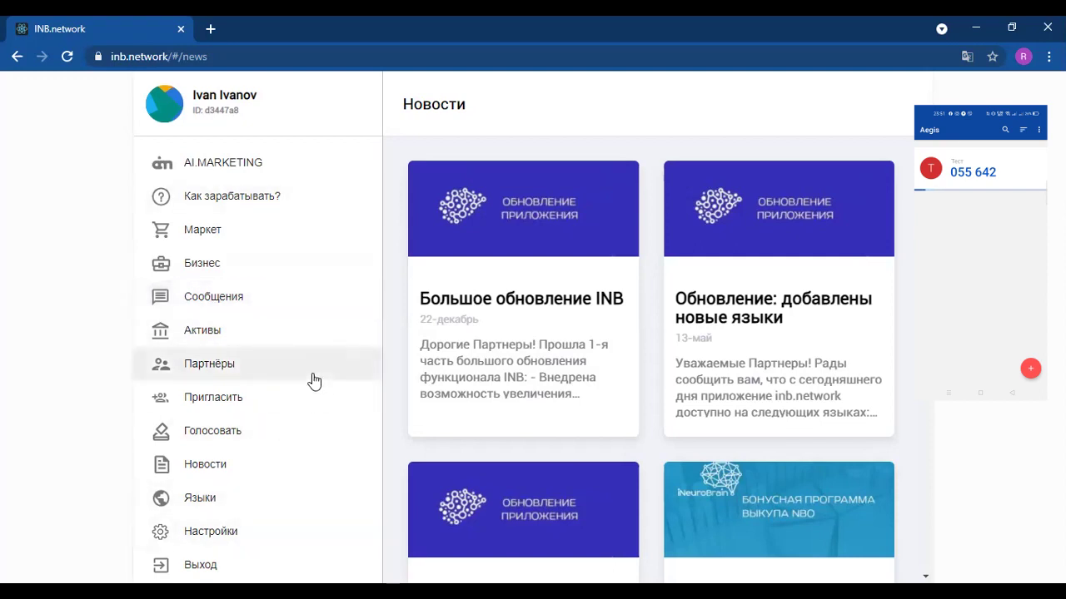
- In Настройки, switch off two-factor authentication, confirming with the account password and current authenticator code
click(230, 538)
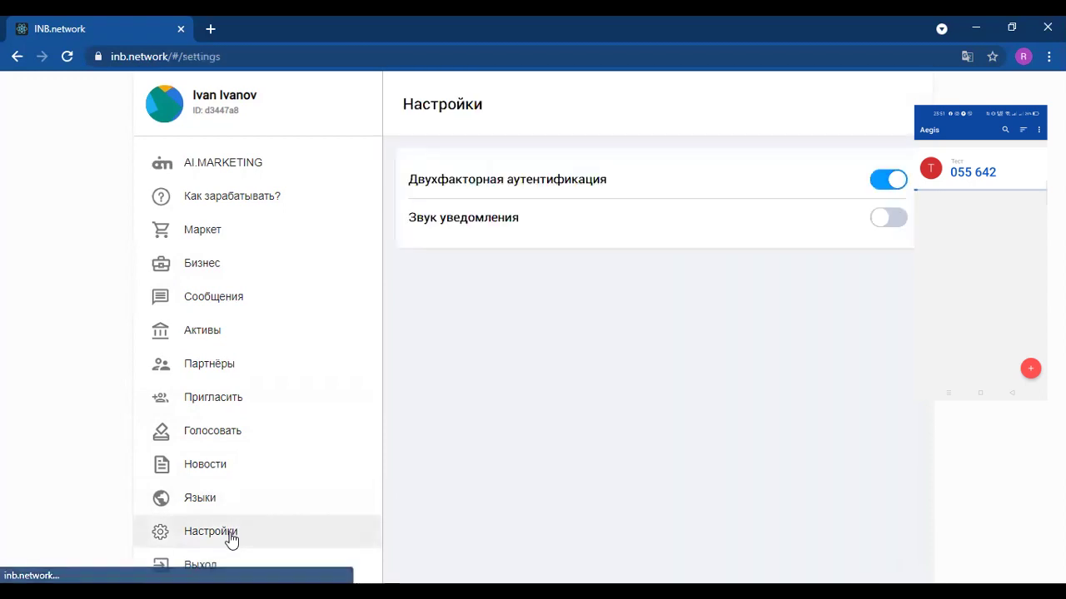
click(884, 183)
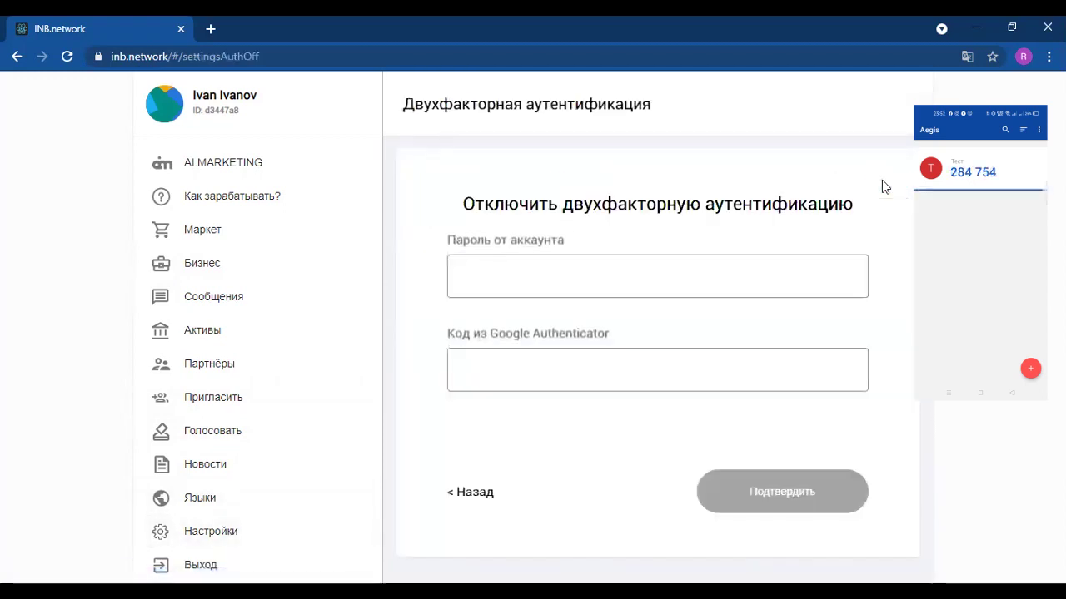
click(822, 287)
text(•••••••••••••)
click(735, 373)
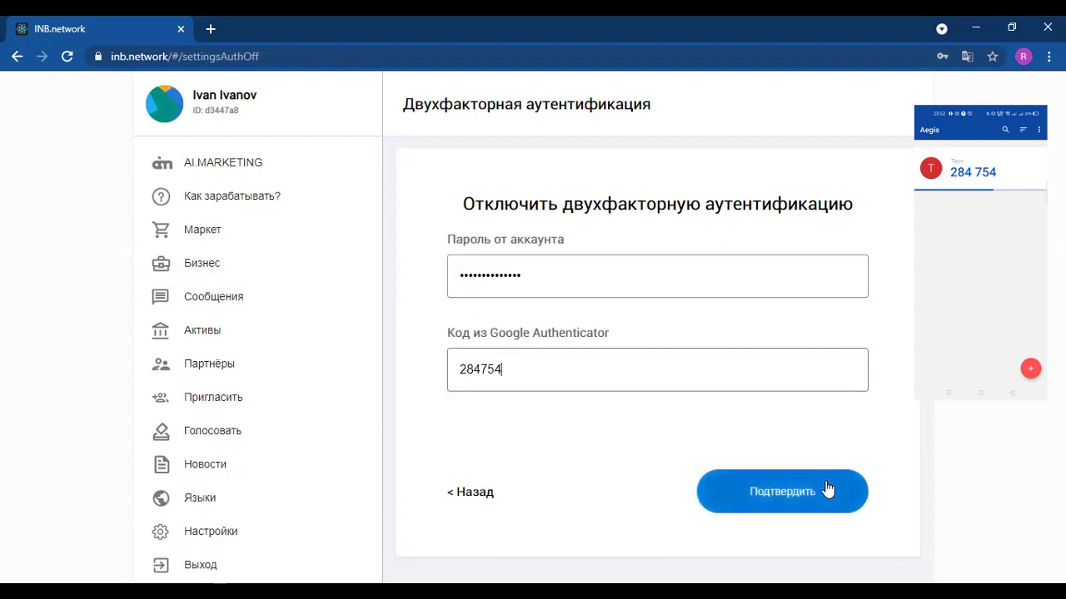
click(826, 489)
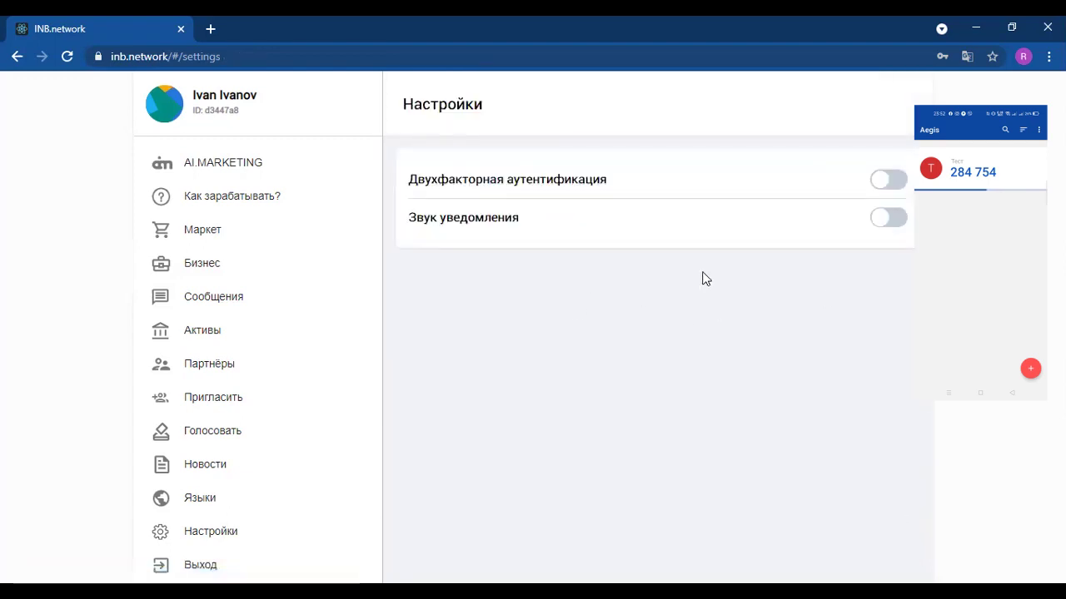